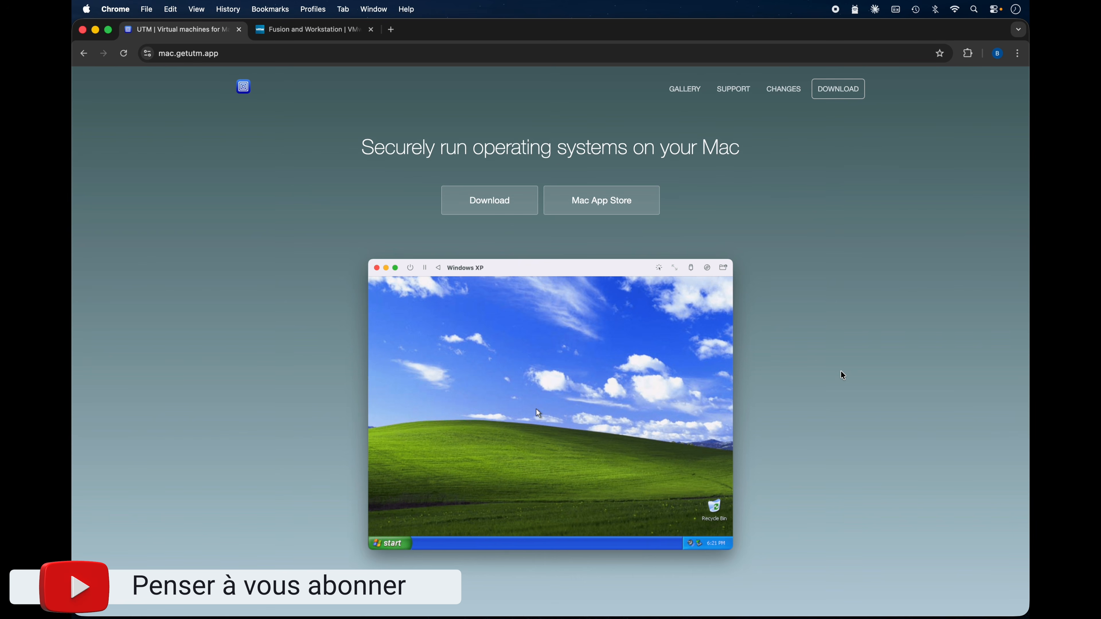
- View the VMware Fusion and Workstation product page and return to the UTM page
left_click(319, 30)
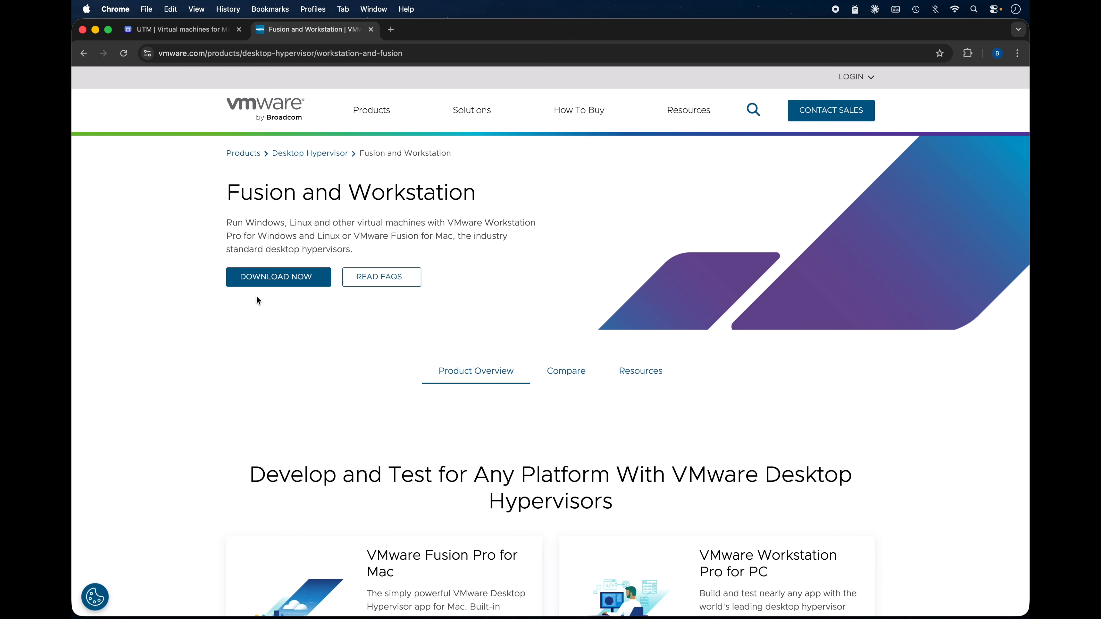
left_click(190, 31)
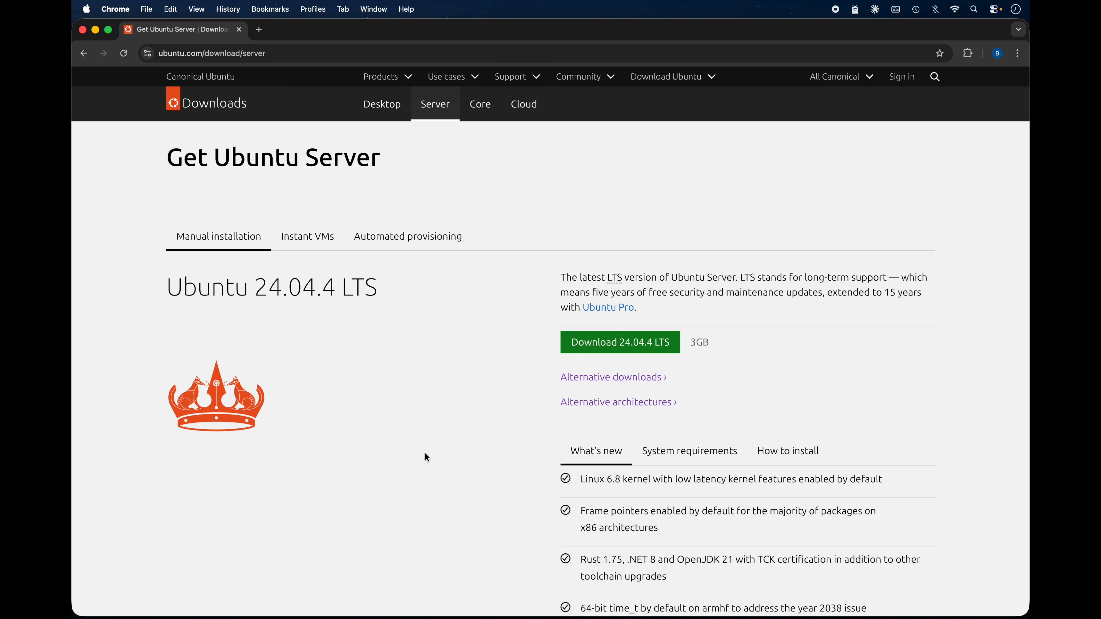
- Open the ARM page from the alternative architectures on the Ubuntu Server download page
scroll(426, 453, "down", 15)
scroll(426, 457, "down", 6)
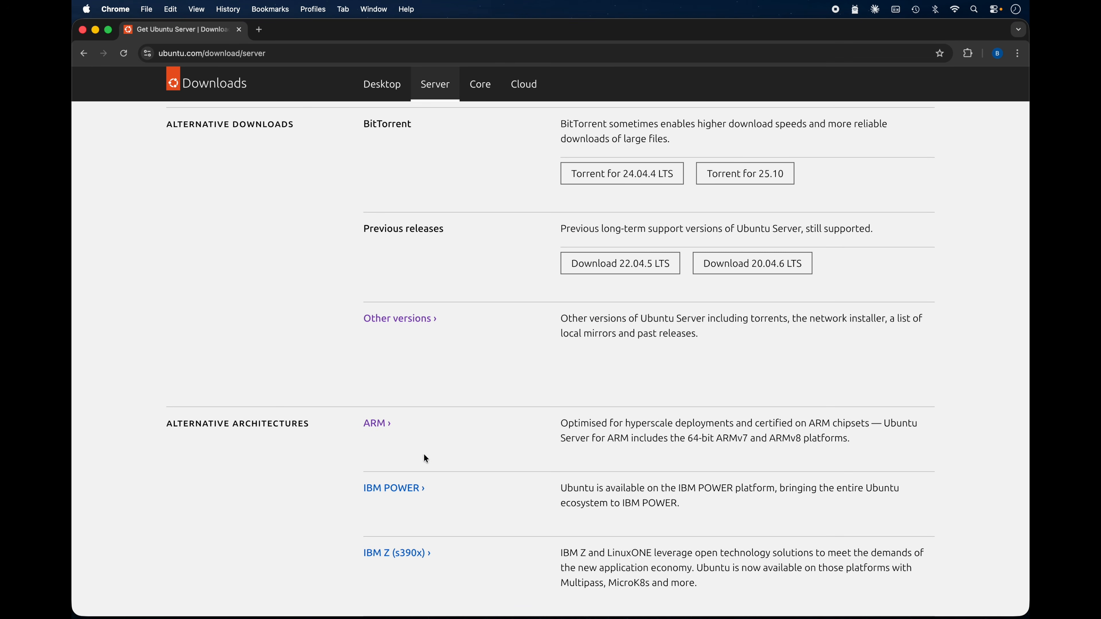
scroll(423, 454, "down", 3)
left_click(378, 320)
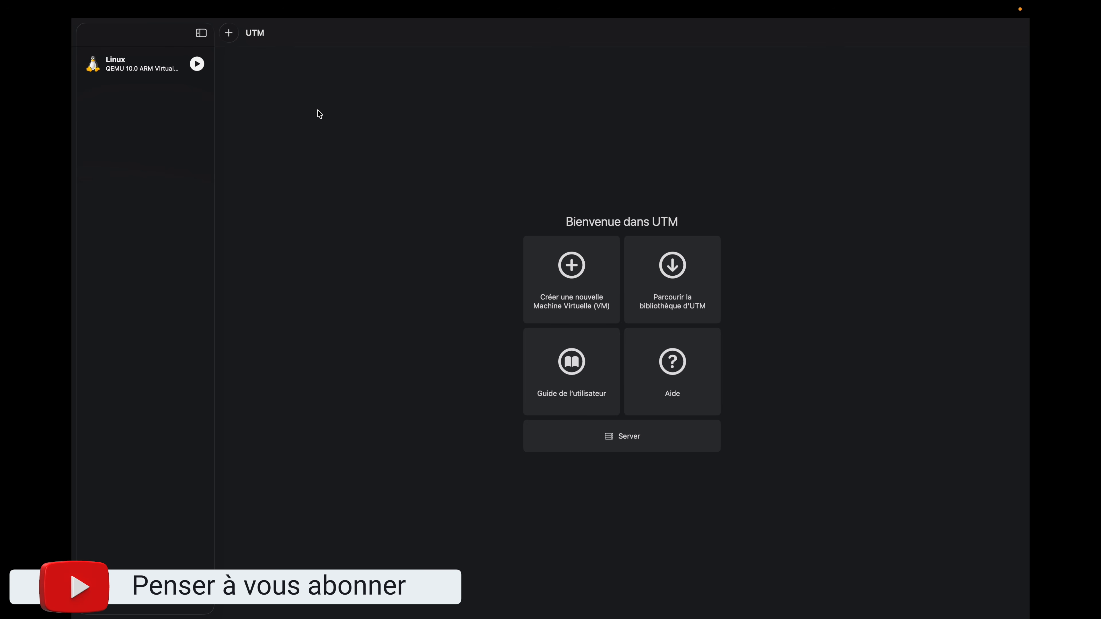
- In UTM, start creating a new virtual machine using Virtualize with Linux as the operating system
left_click(566, 291)
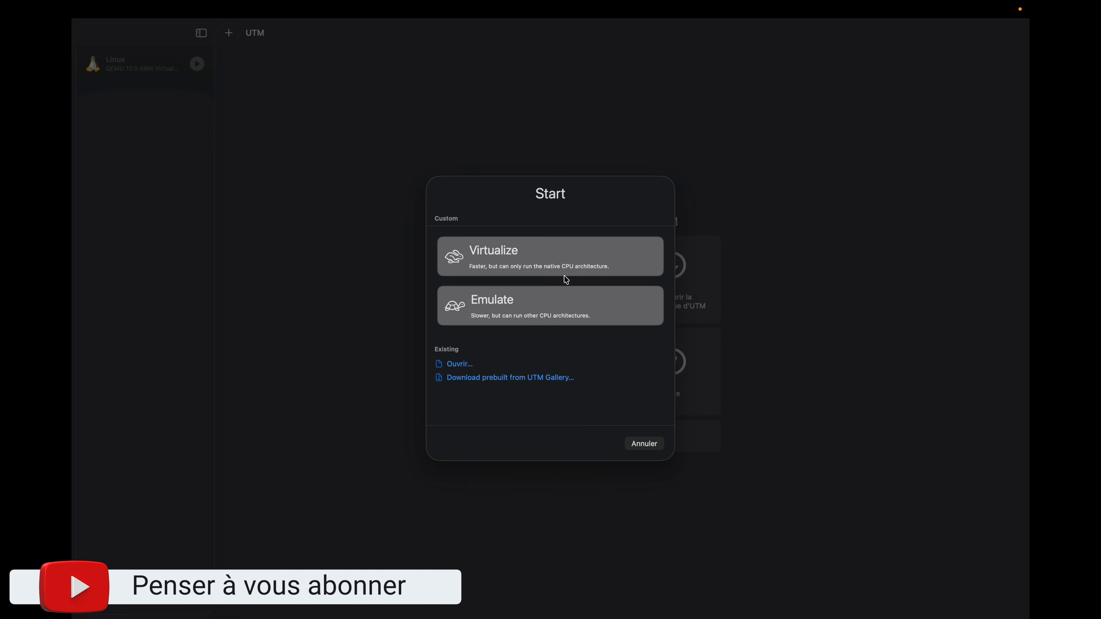
left_click(499, 257)
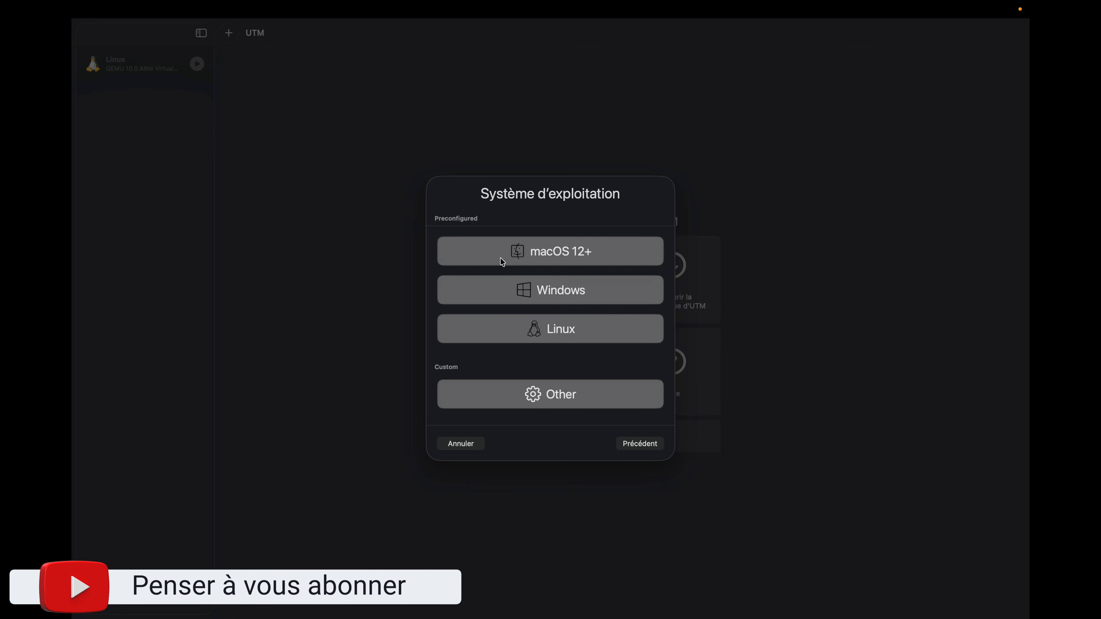
left_click(574, 321)
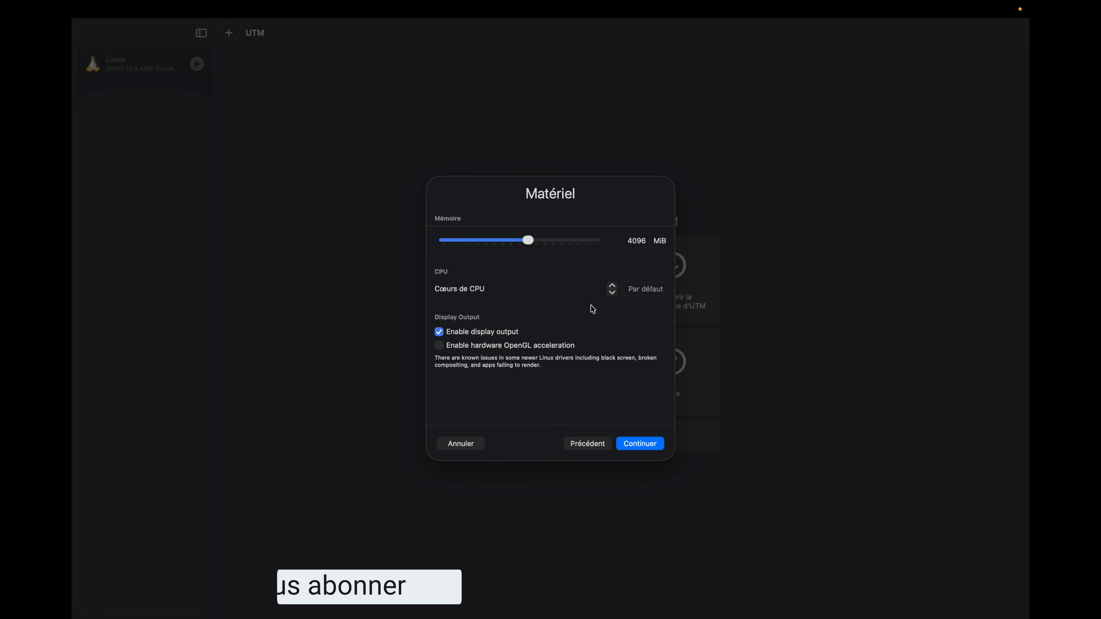
- Set the virtual machine's memory to 8192 MiB and its CPU cores to 4, and continue
double_click(634, 250)
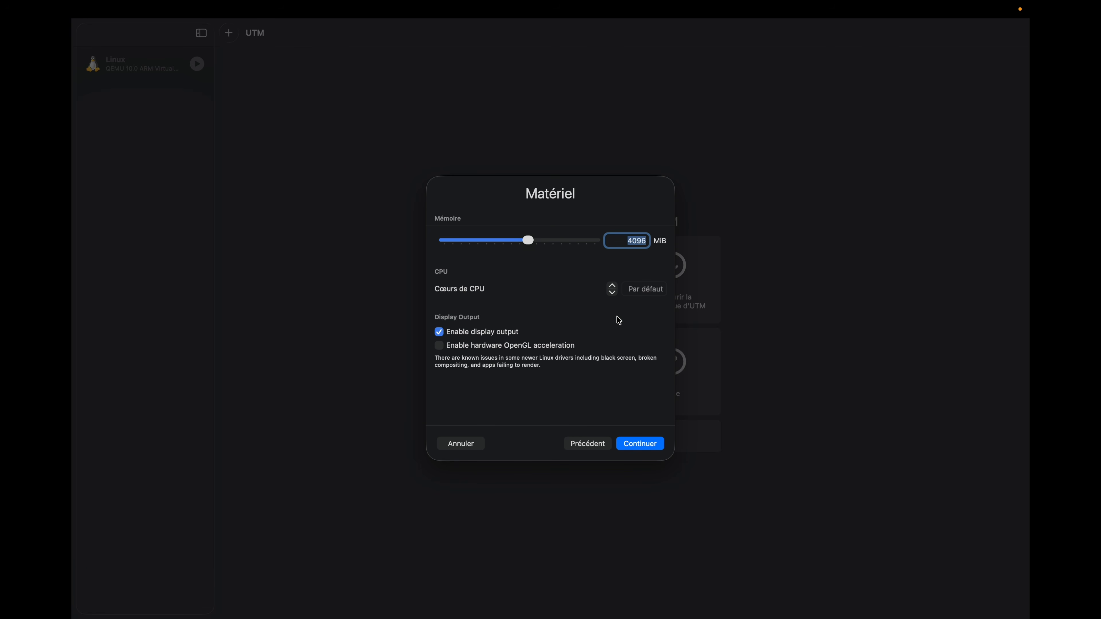
type("8192")
left_click(611, 286)
left_click(644, 447)
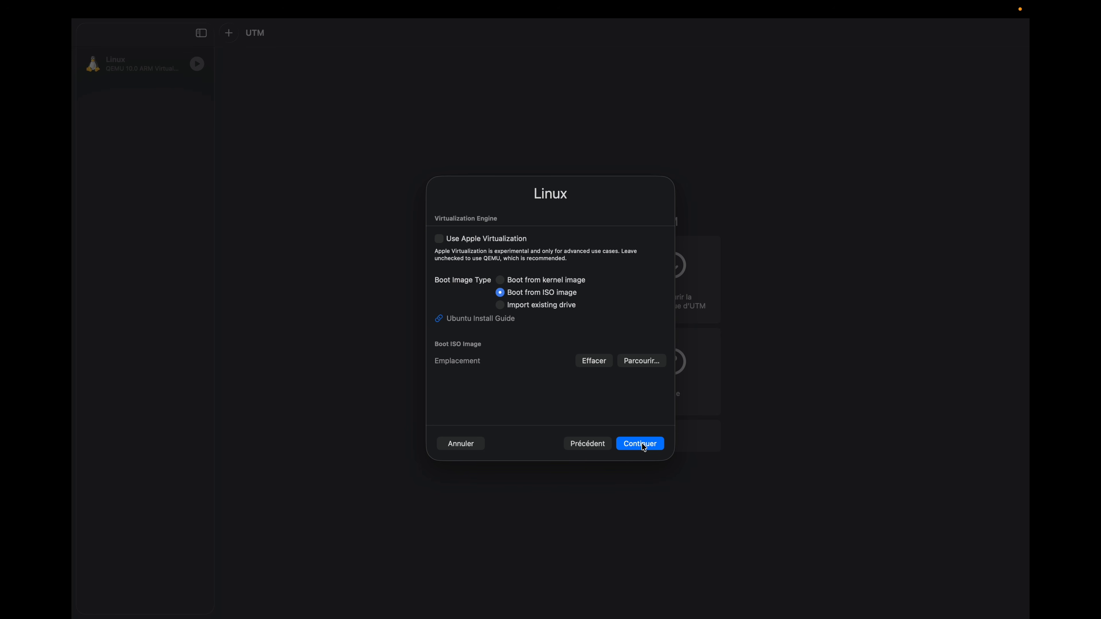
- Choose ubuntu-24.04.4-live-server-arm64.iso as the boot ISO image and set the storage drive size to 100 GiB
left_click(641, 361)
left_click(639, 453)
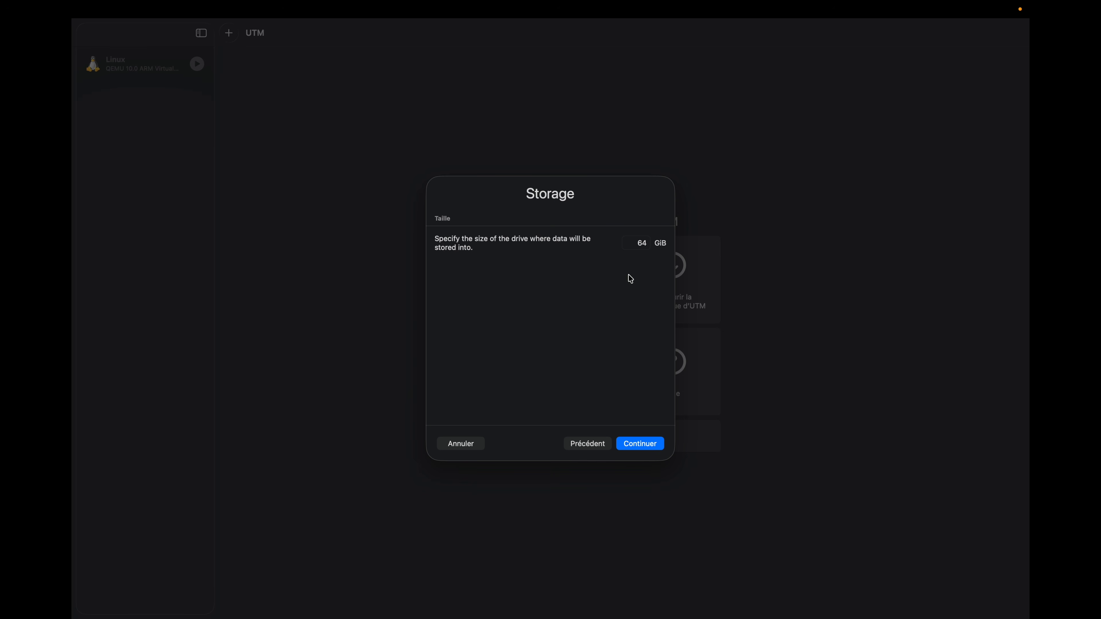
double_click(640, 244)
type("100")
key("Tab")
left_click(640, 444)
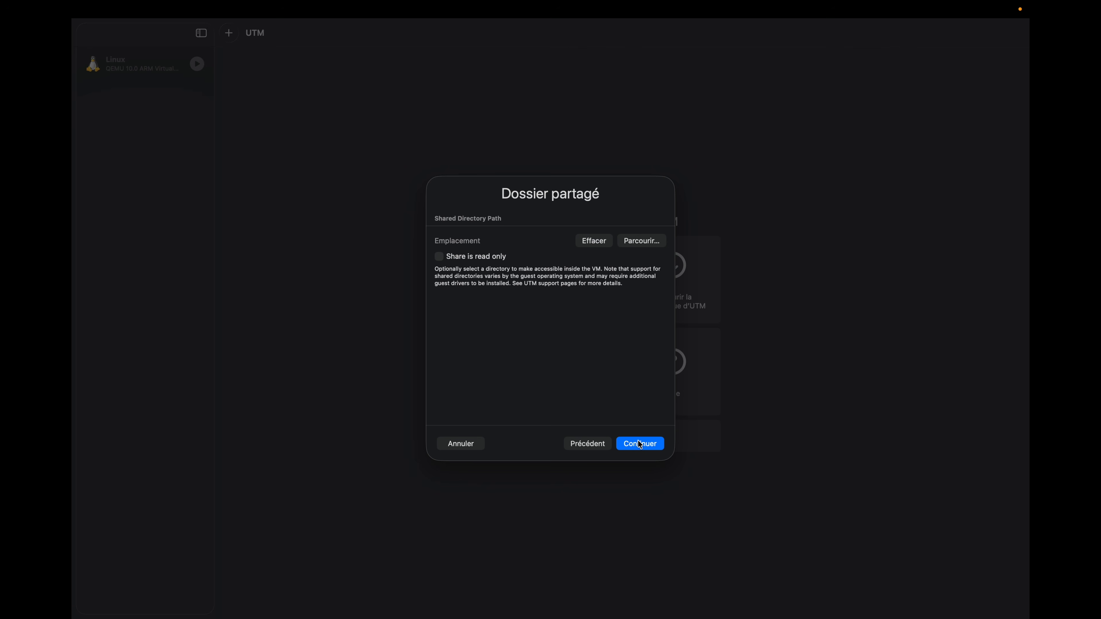
- Continue without a shared directory and save the new virtual machine
left_click(638, 441)
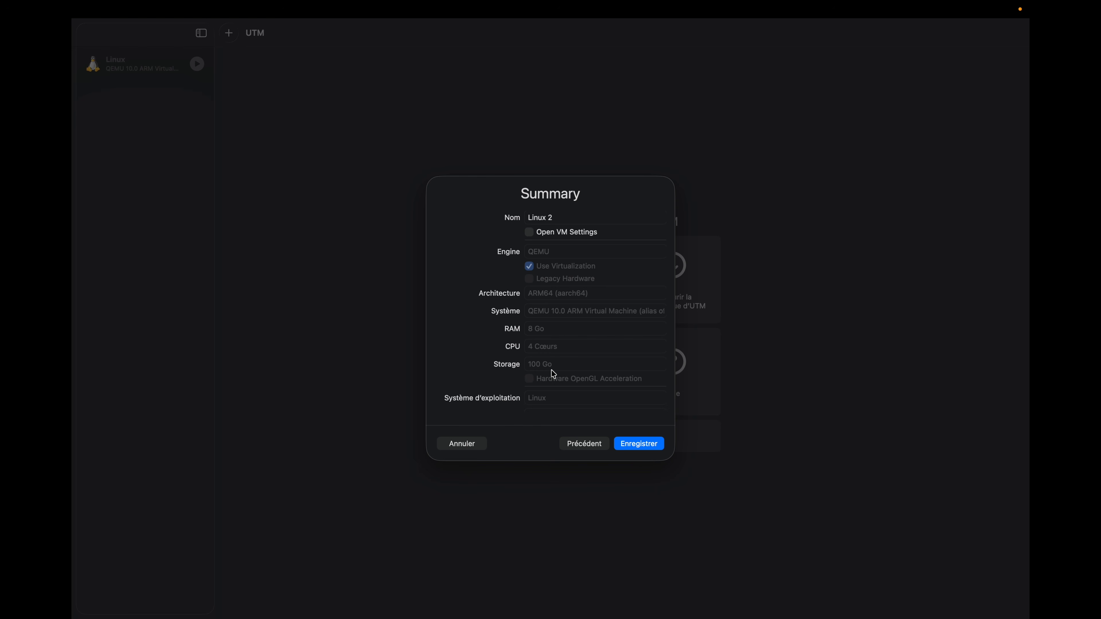
left_click(639, 444)
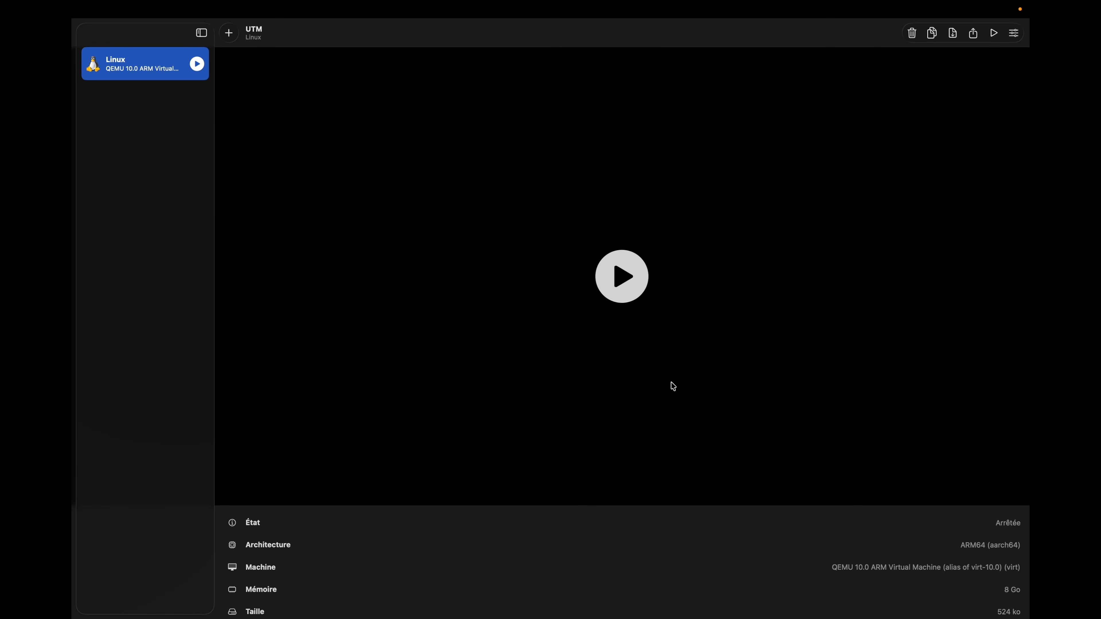
- Start the Linux virtual machine and boot it into the Ubuntu Server installer
left_click(622, 278)
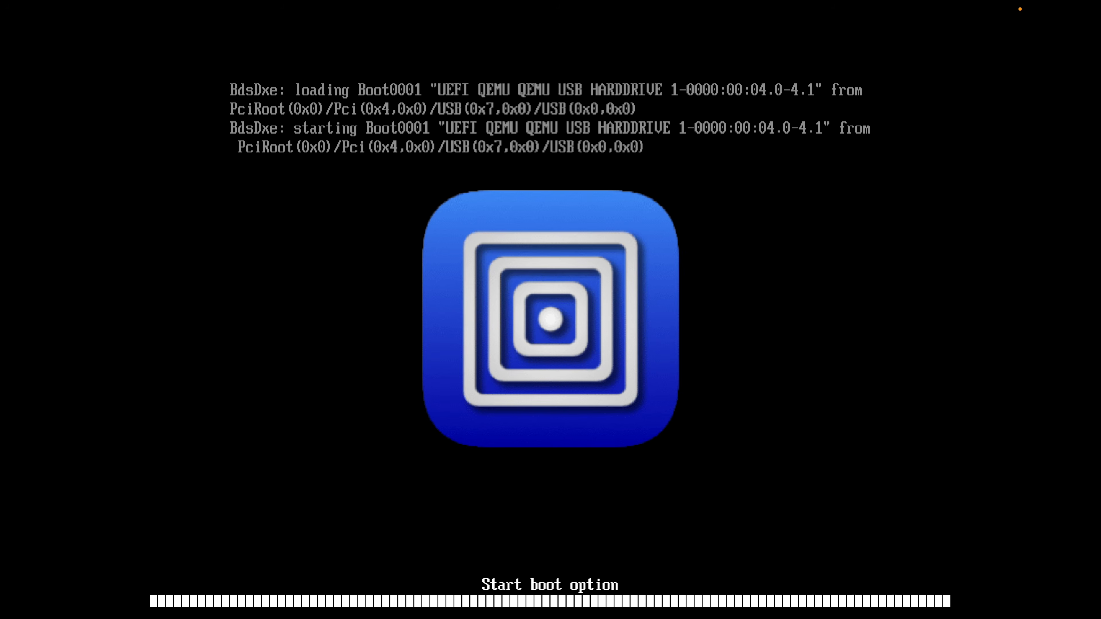
key("Down")
key("Down")
key("Down")
key("Up")
key("Up")
key("Up")
key("Return")
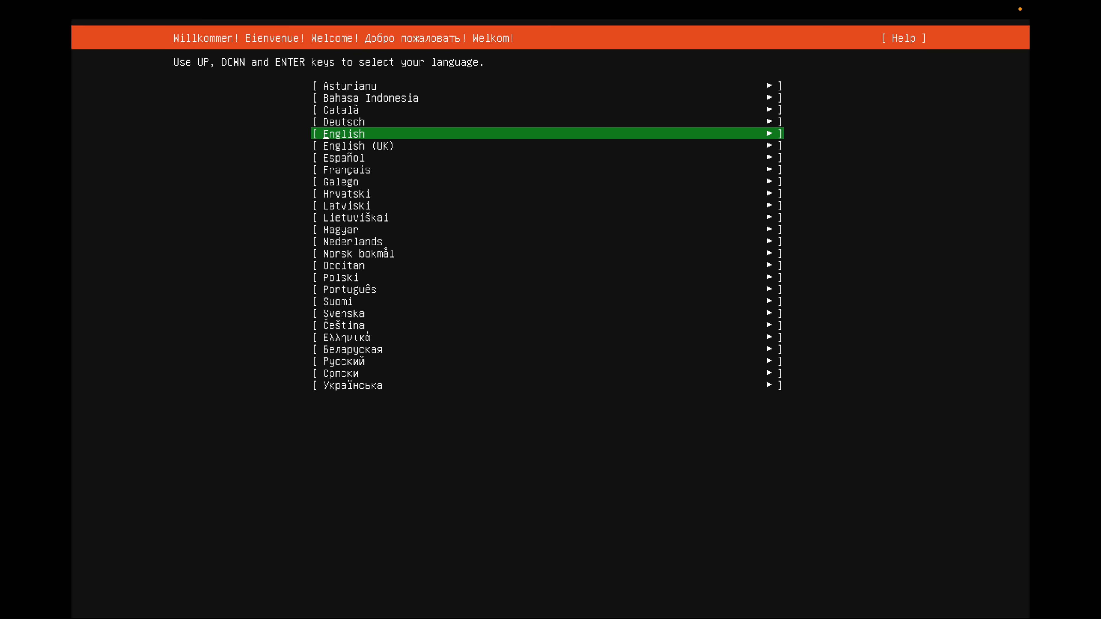
- Choose Français as the installer language and accept the French (legacy, alt.) keyboard layout, continuing to the network configuration
key("Down")
key("Down")
key("Down")
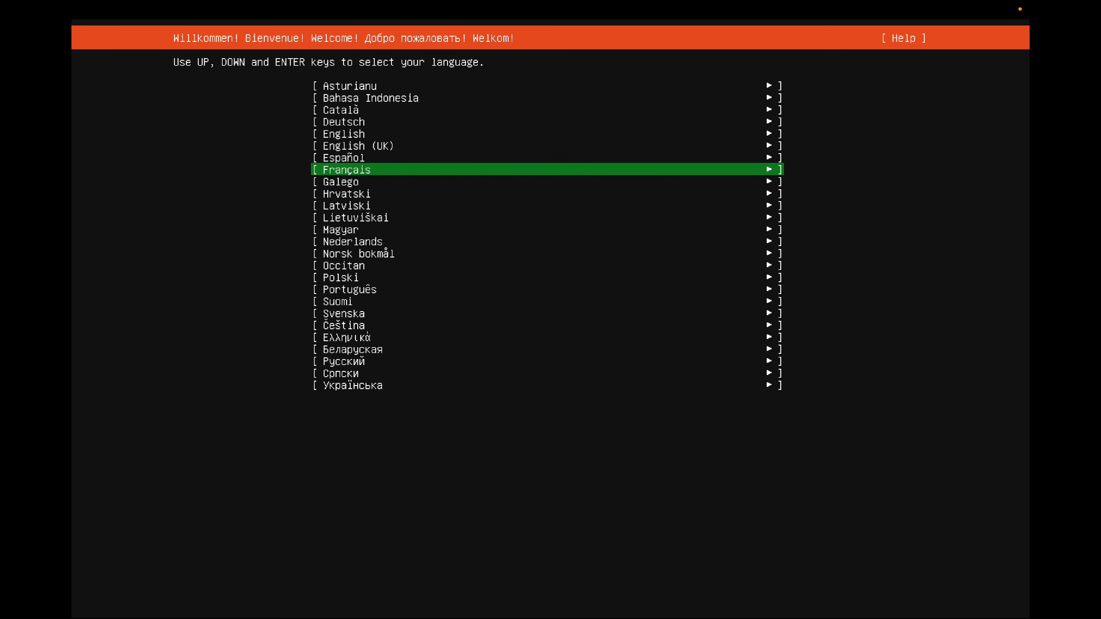
key("Return")
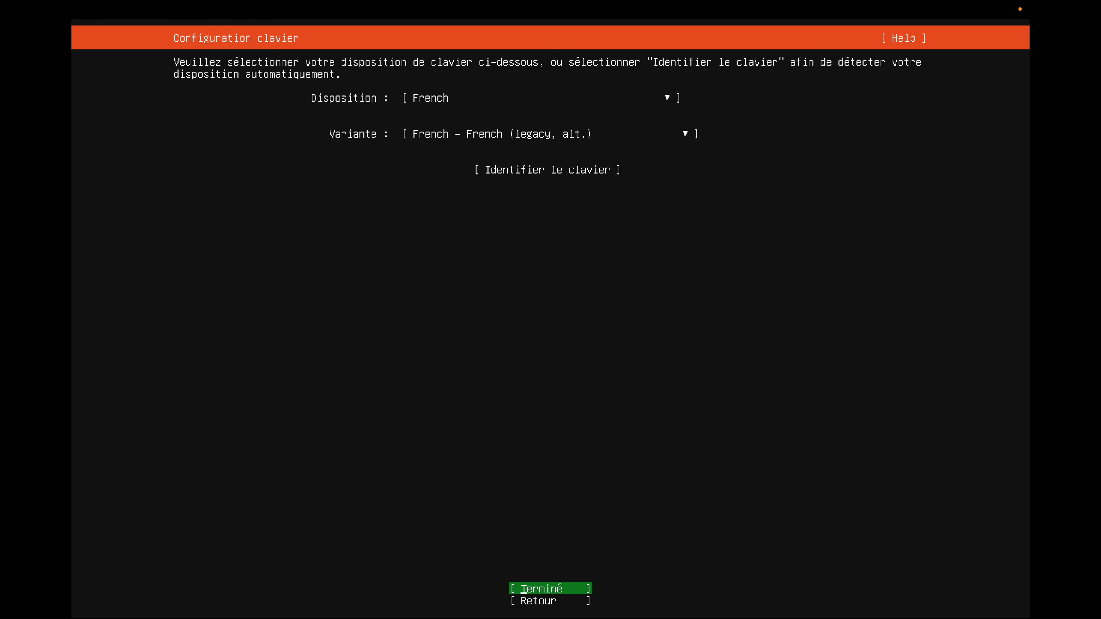
key("Return")
key("Return")
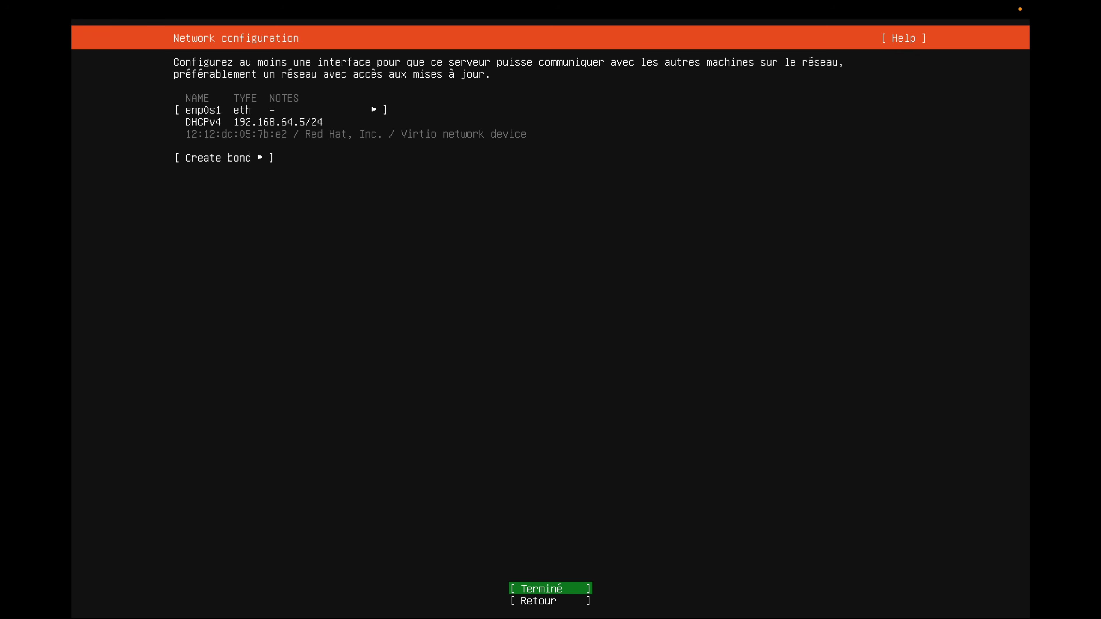
- Accept the enp0s1 network configuration and complete the following installer screens up to the Ubuntu Pro upgrade
key("Return")
key("Return")
key("Return")
key("Down")
key("Return")
key("Tab")
key("Return")
key("Return")
key("Down")
key("Return")
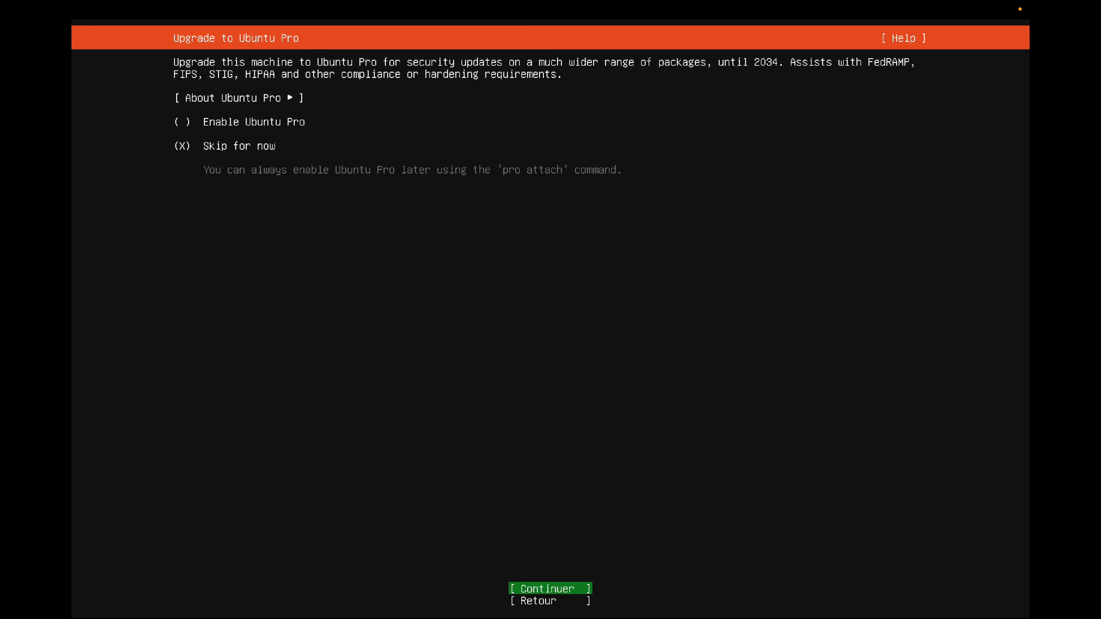
- Skip Ubuntu Pro for now and continue the installation without the OpenSSH server or any featured snaps
key("Return")
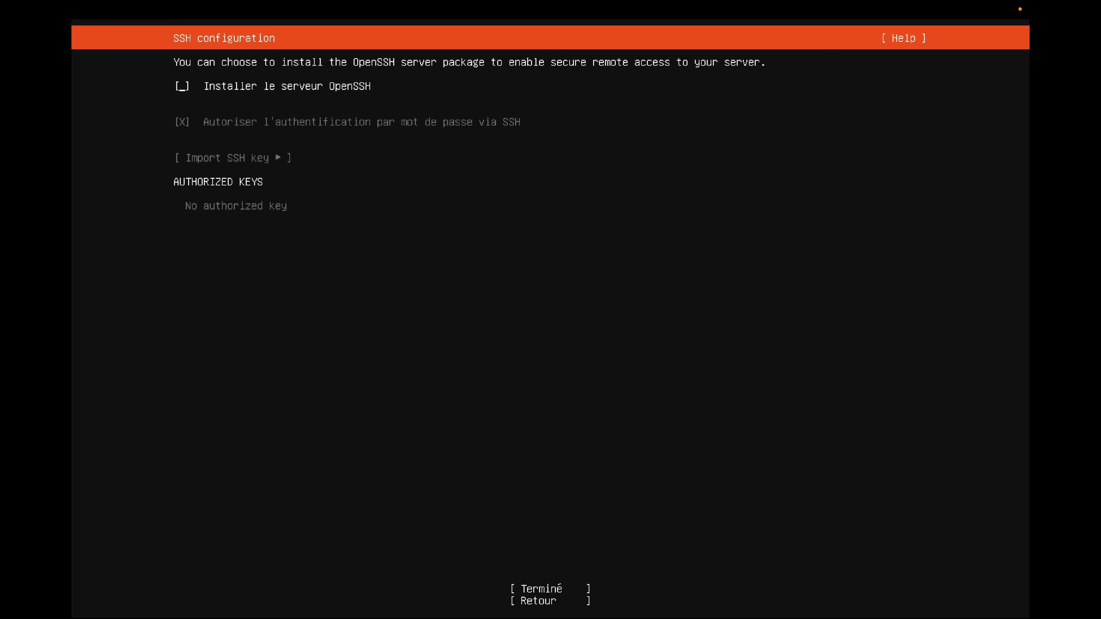
key("Tab")
key("Return")
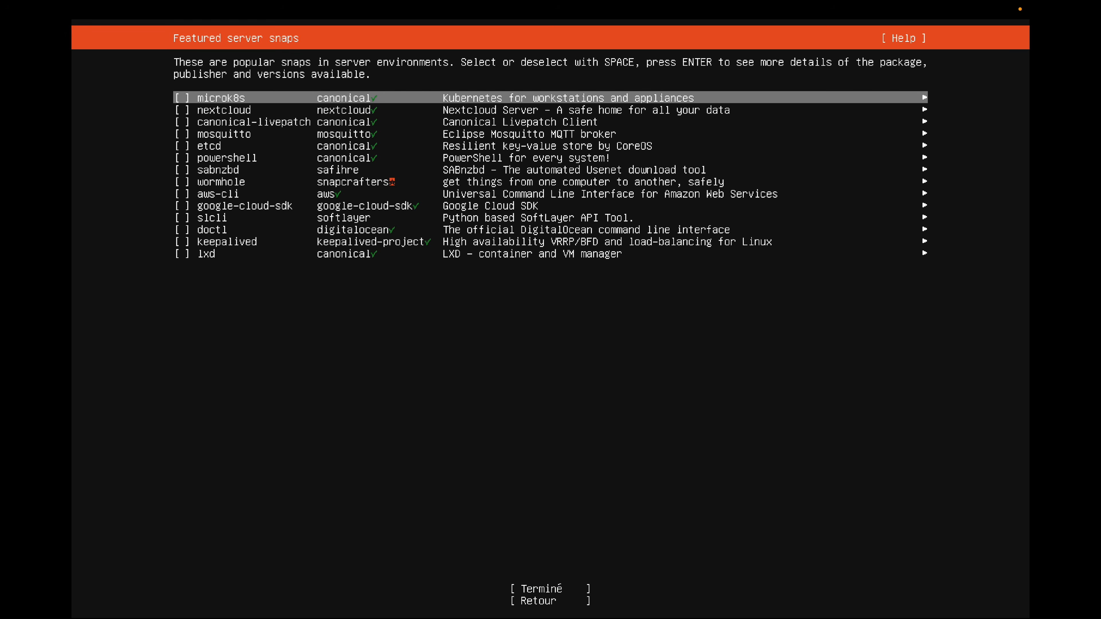
key("Tab")
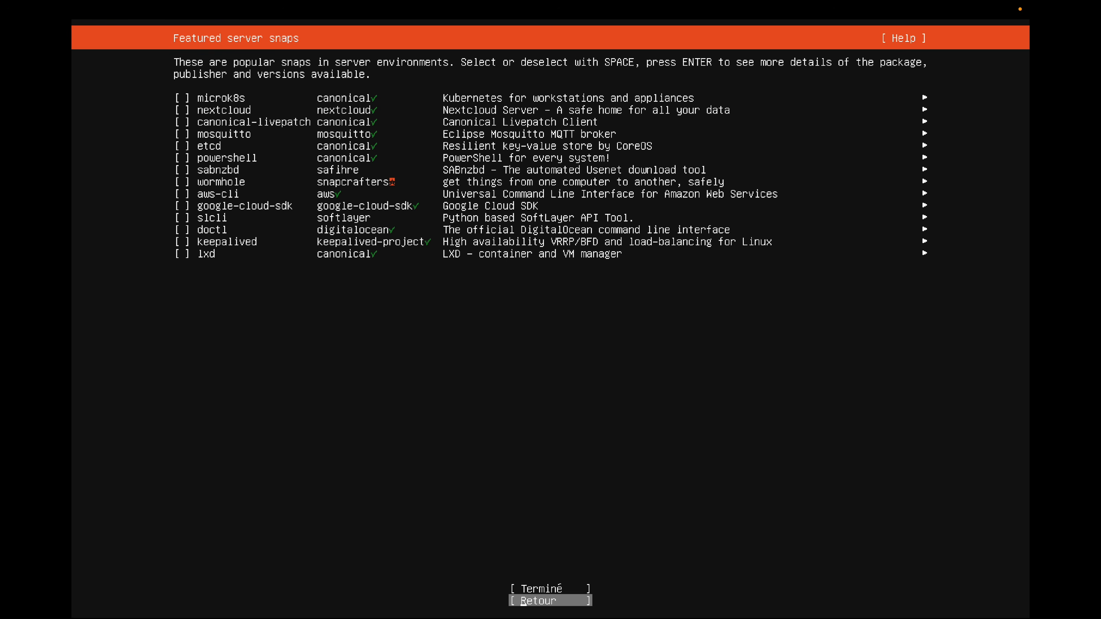
key("Return")
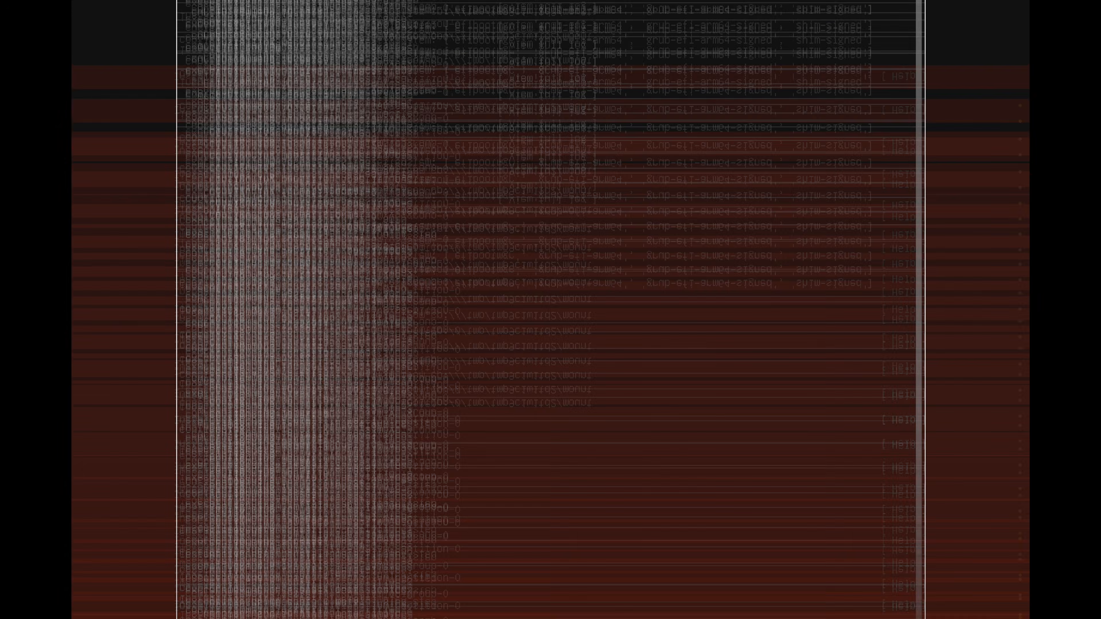
- Restart the virtual machine from the completed installation screen
key("Tab")
key("Down")
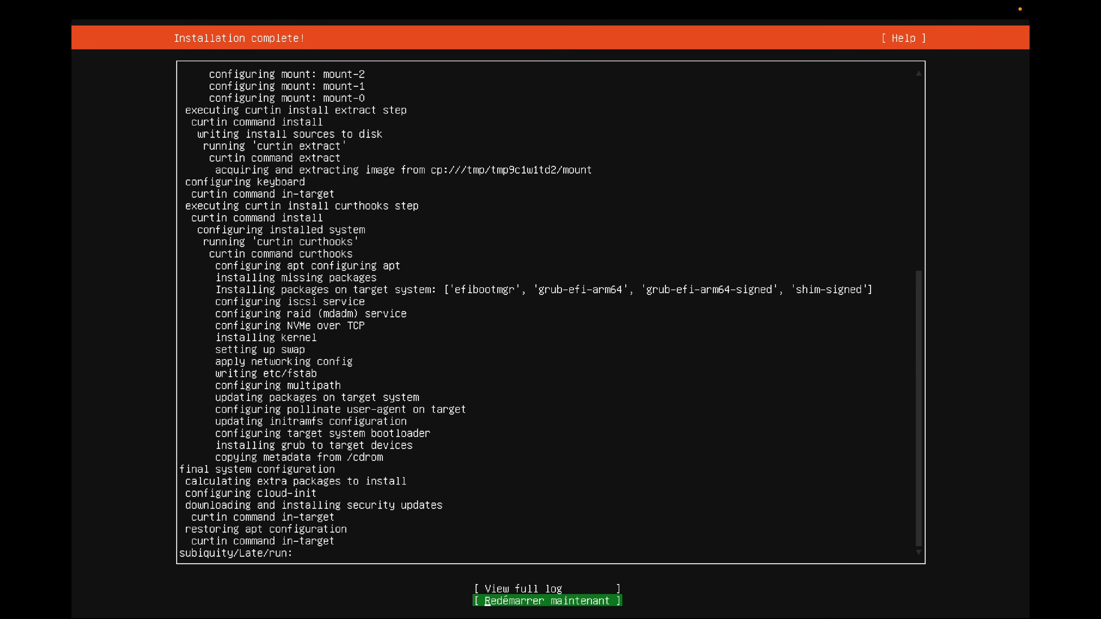
key("Return")
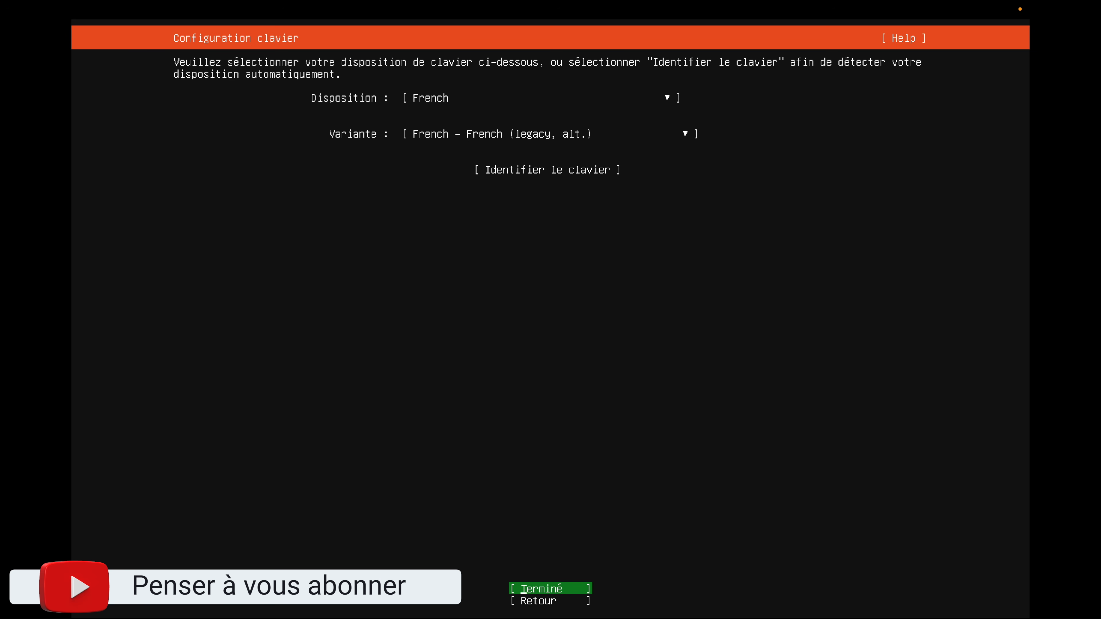
- Pause the Linux virtual machine and force it to stop
mouse_move(472, 9)
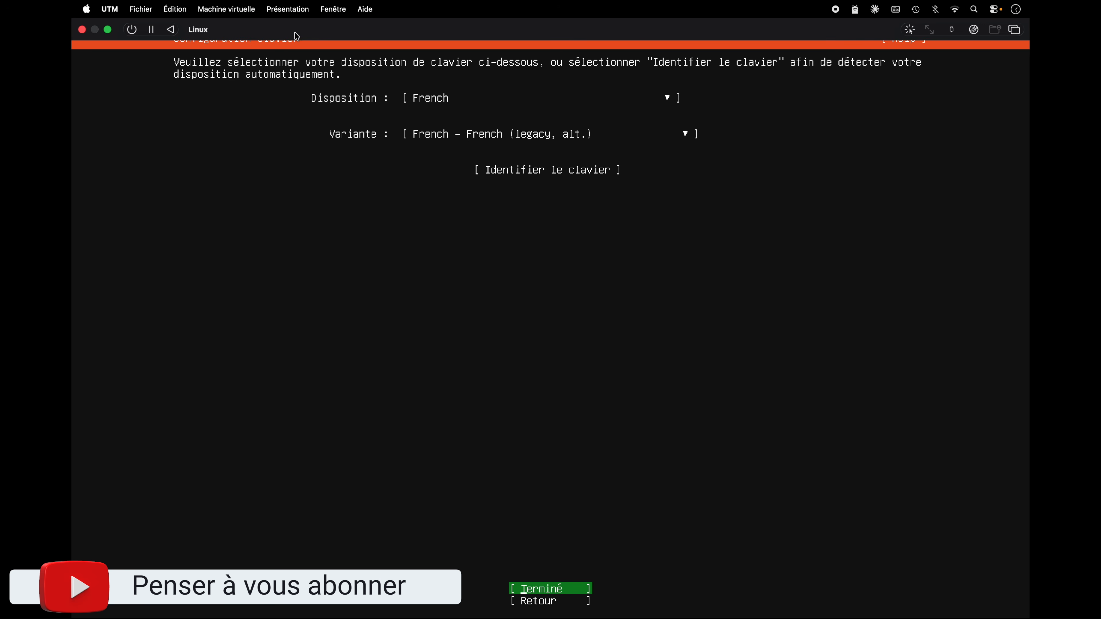
left_click(153, 30)
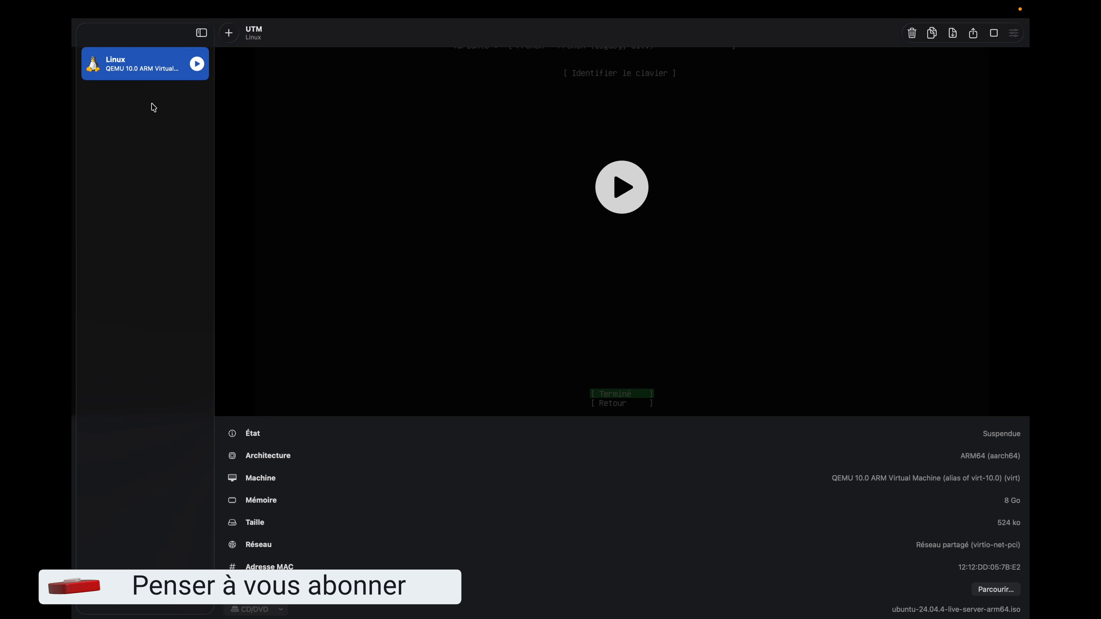
left_click(143, 68)
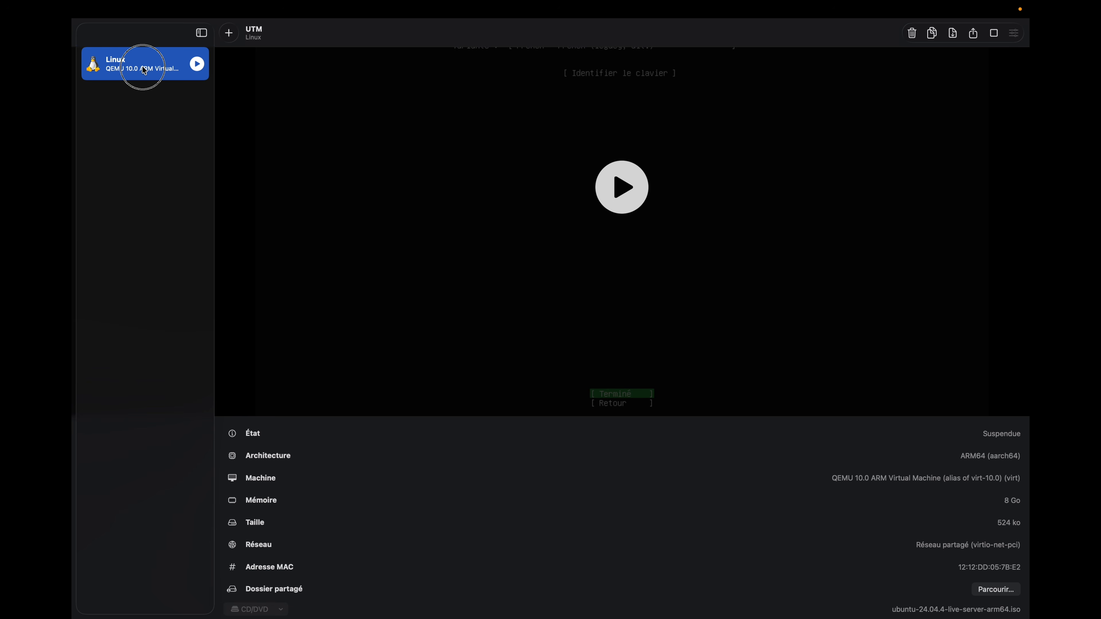
right_click(144, 70)
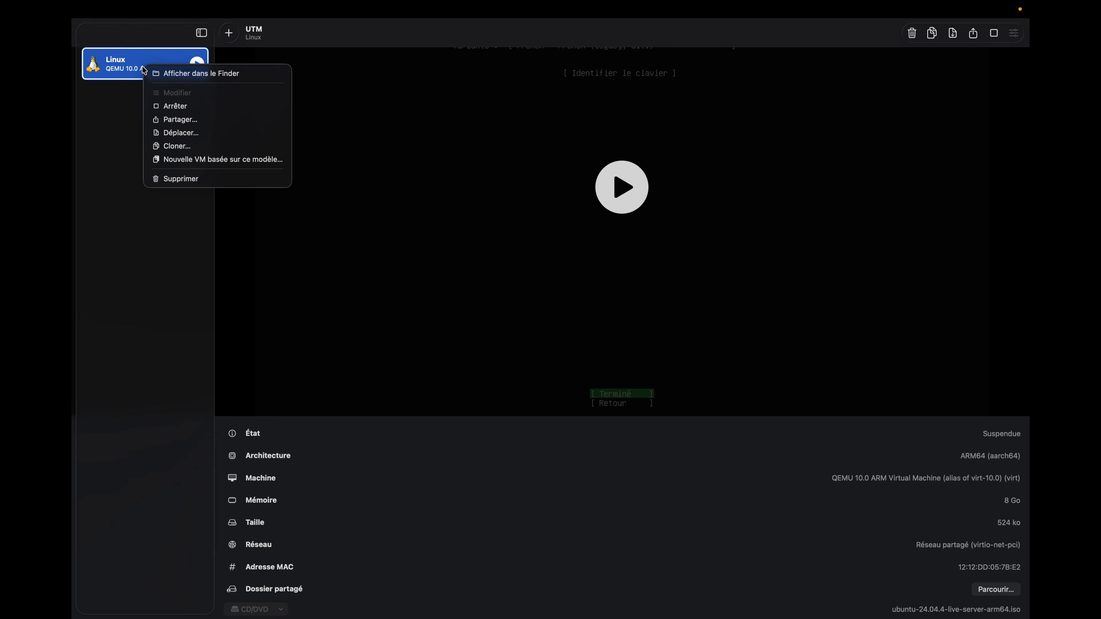
left_click(167, 106)
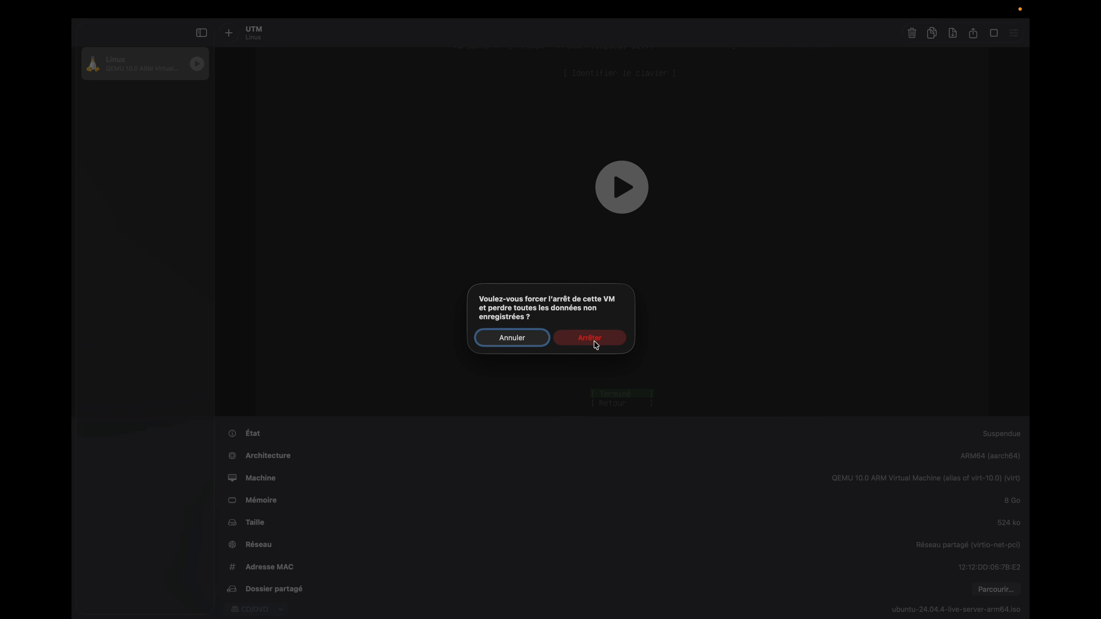
left_click(596, 345)
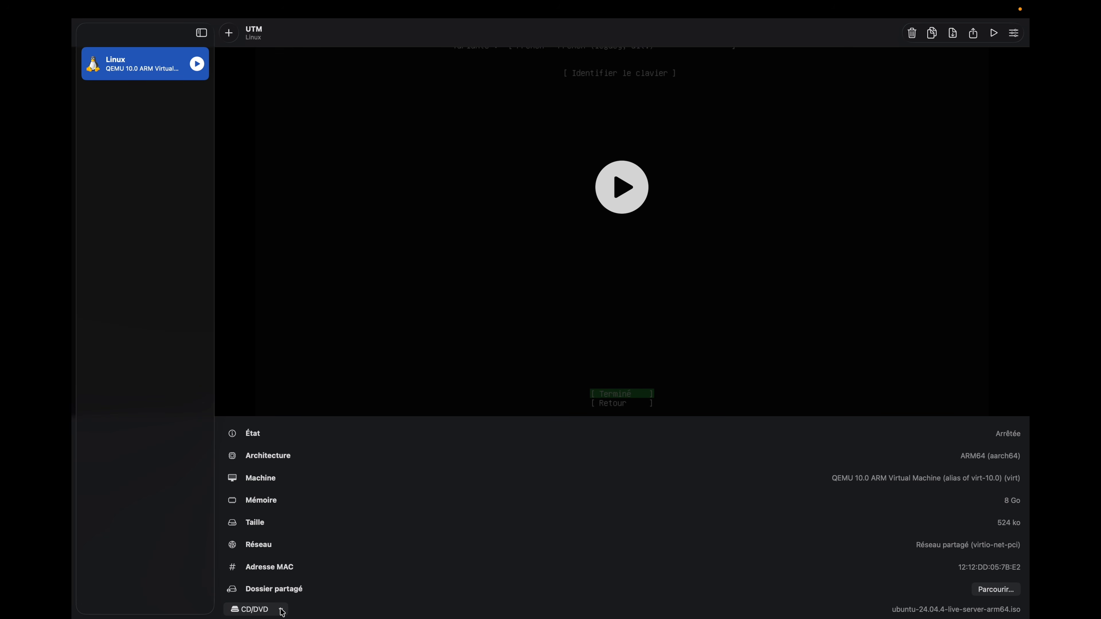
- Clear the Ubuntu ISO from the virtual machine's CD/DVD drive and start the machine again
left_click(282, 610)
left_click(256, 596)
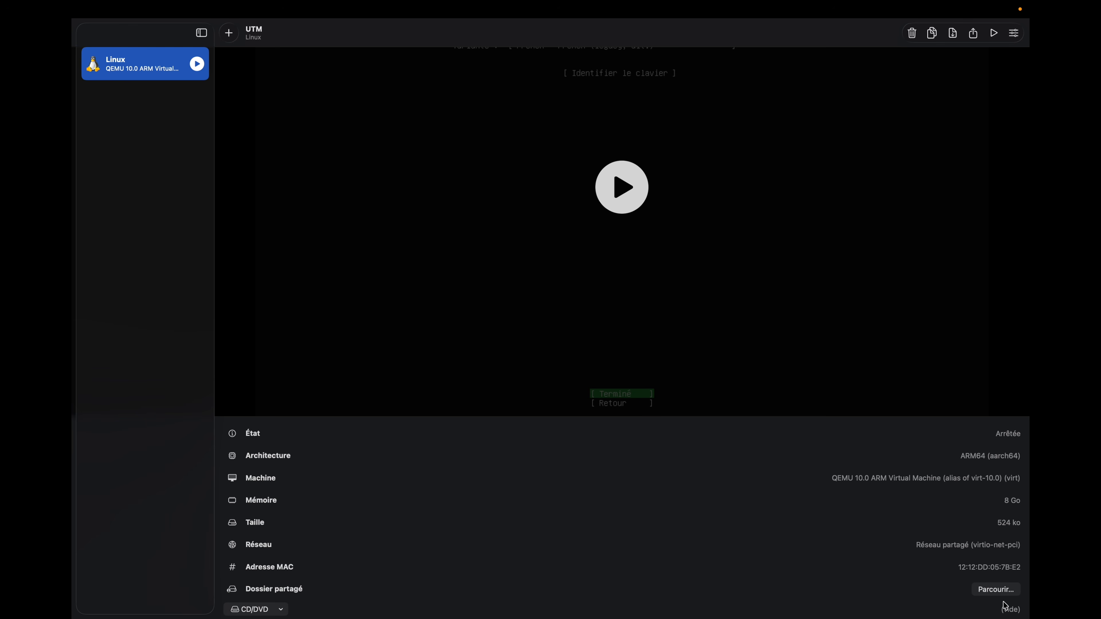
left_click(620, 190)
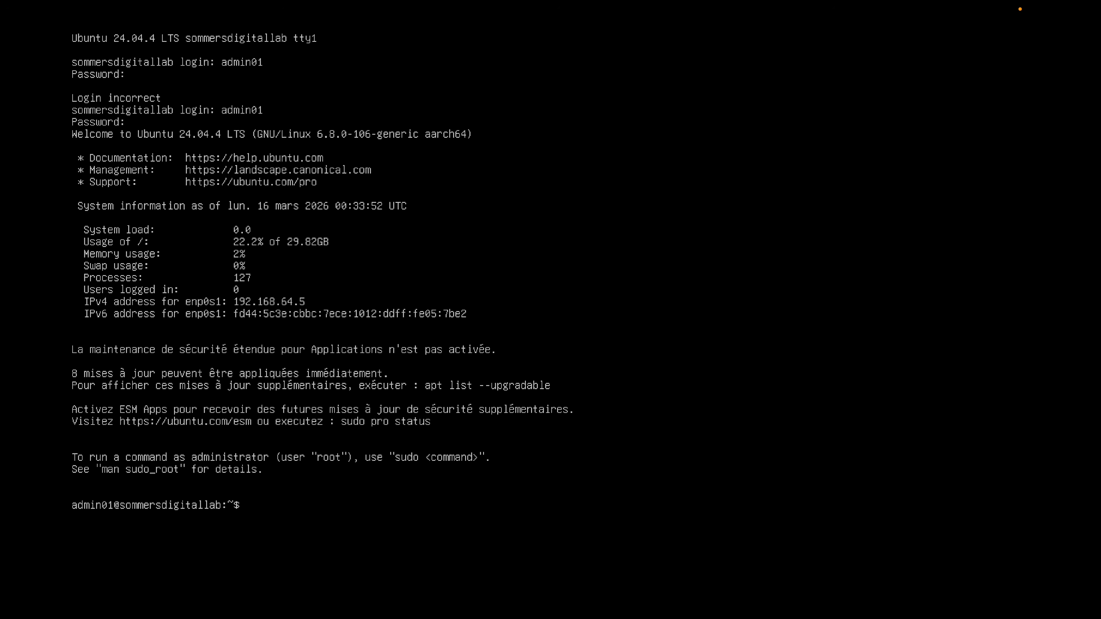
type("clear")
key("Return")
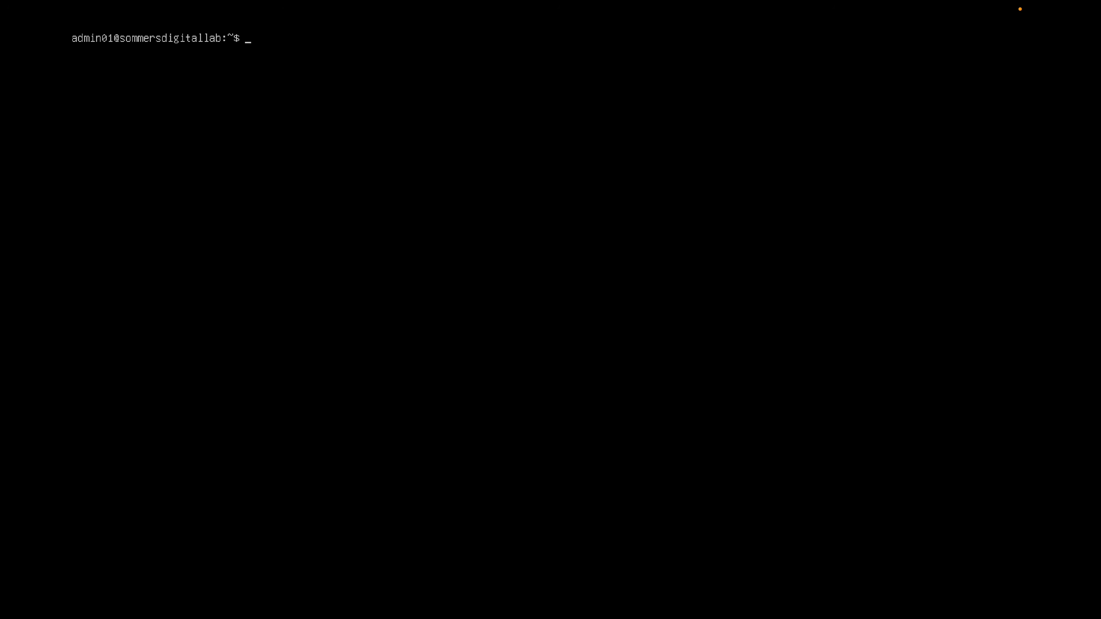
key("ctrl+Left")
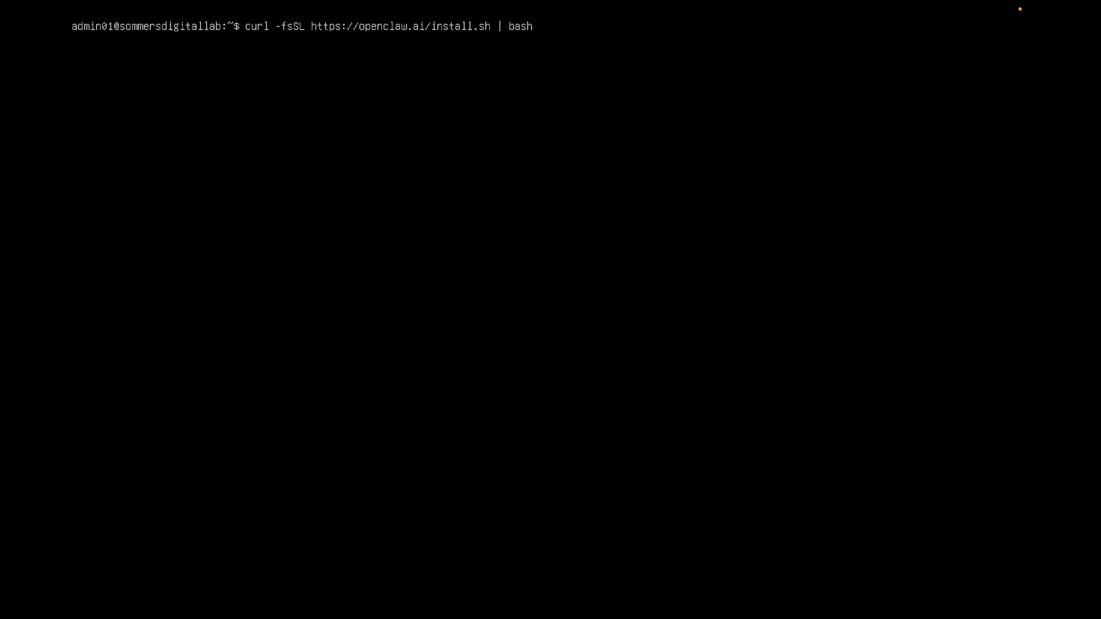
key("Return")
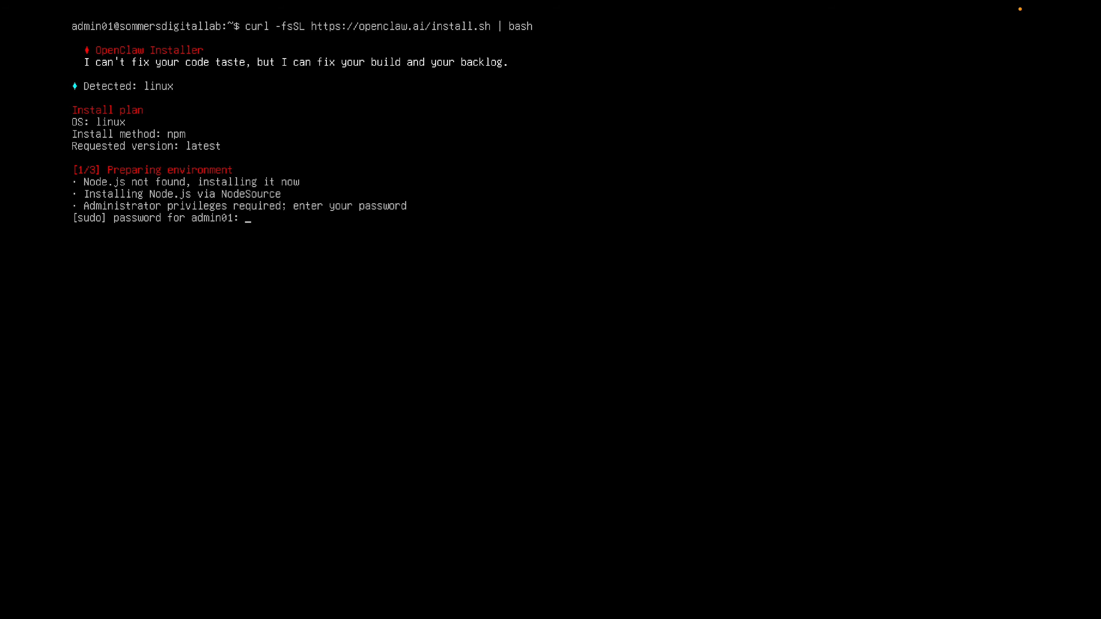
key("Return")
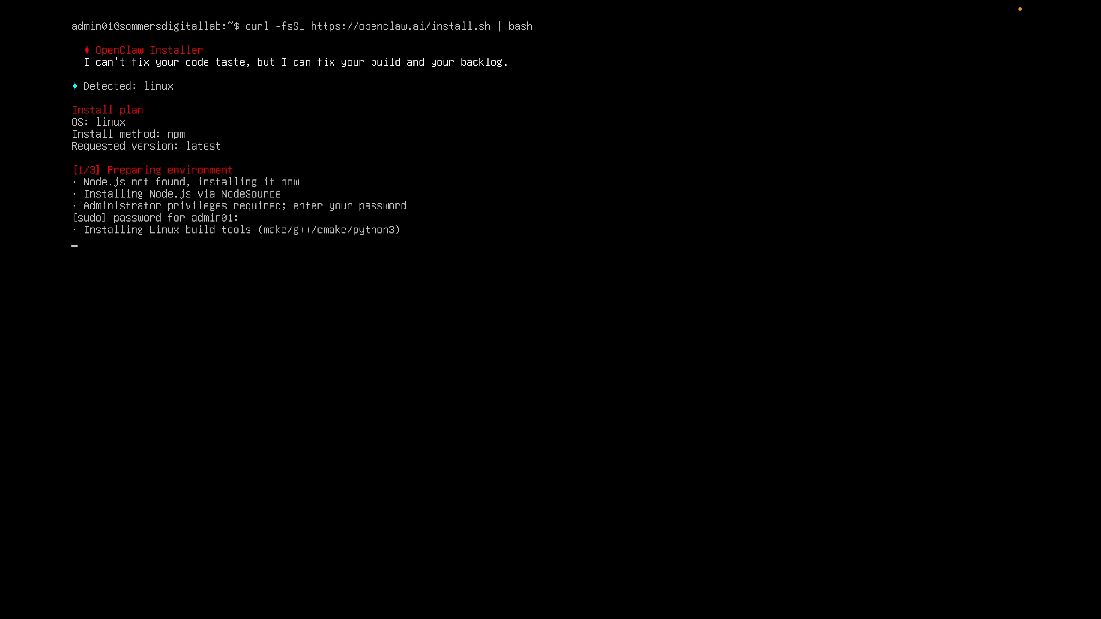